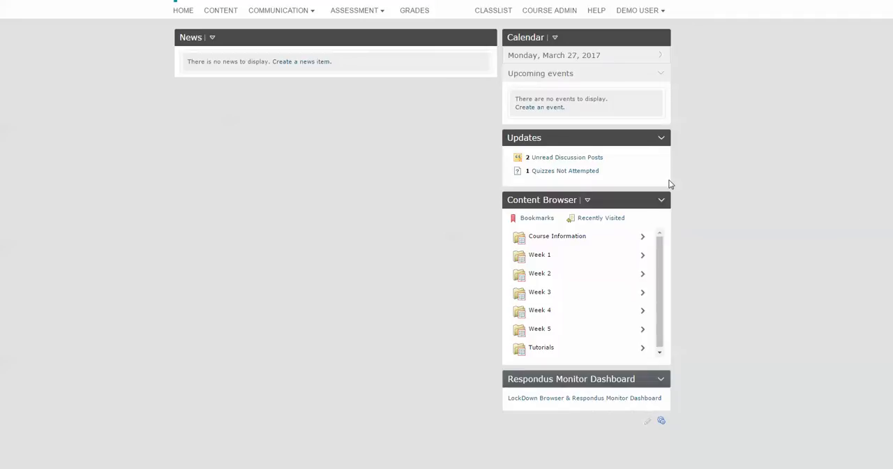
Step: Create a new quiz in Quizzes & Exams named "Week 2 Quiz" and save it
click(381, 14)
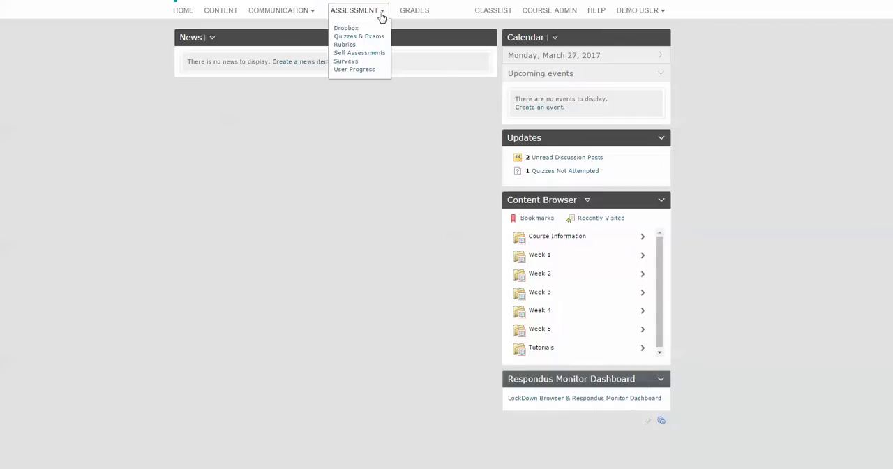
click(372, 39)
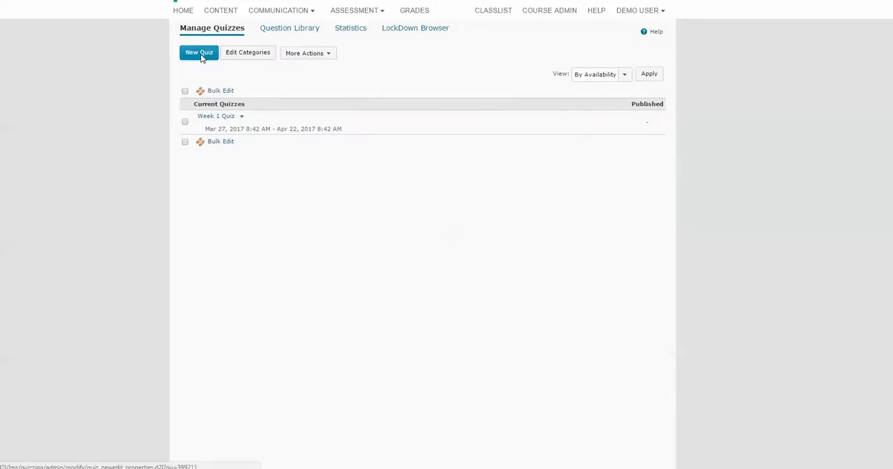
click(199, 55)
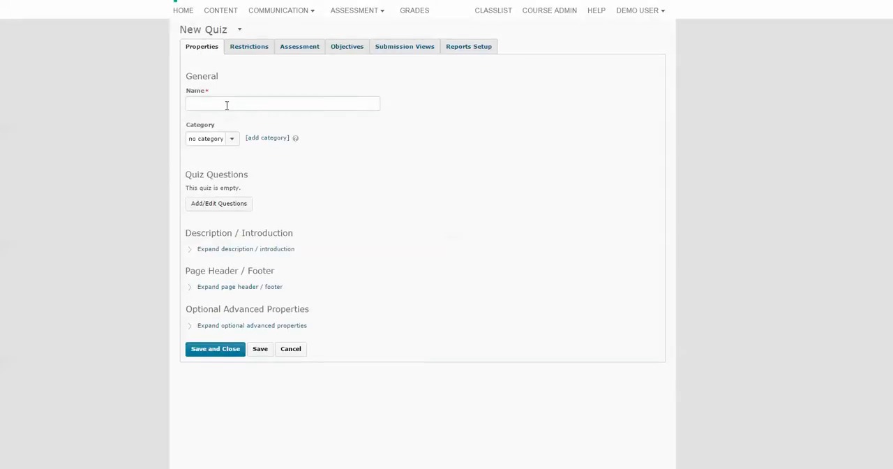
click(227, 105)
text(Week 2 Quiz)
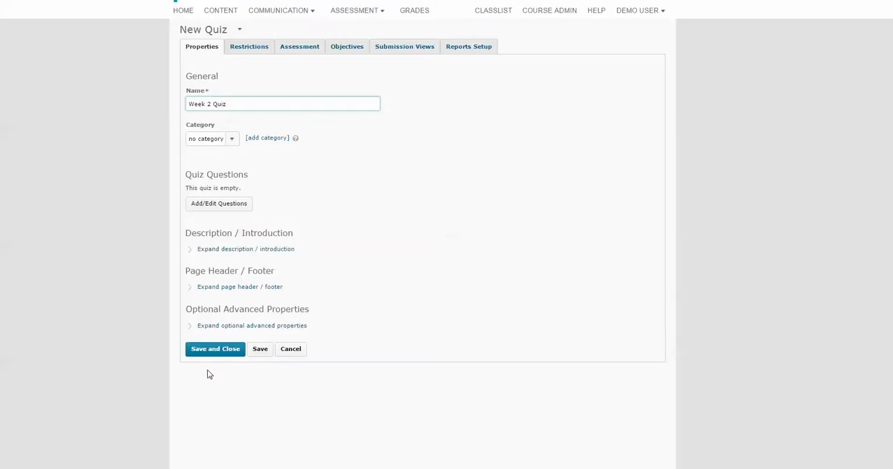
click(260, 351)
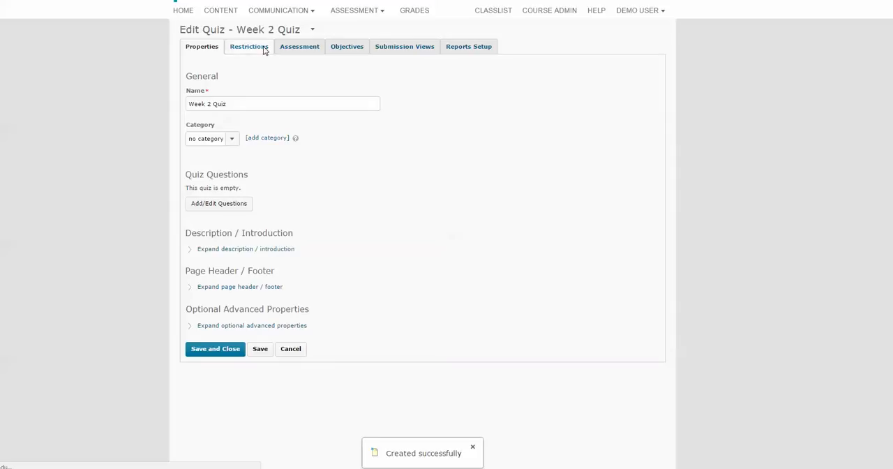
Step: Set the quiz's status to Active and enable its availability start date of 3/27/2017 and end date of 4/22/2017
click(264, 50)
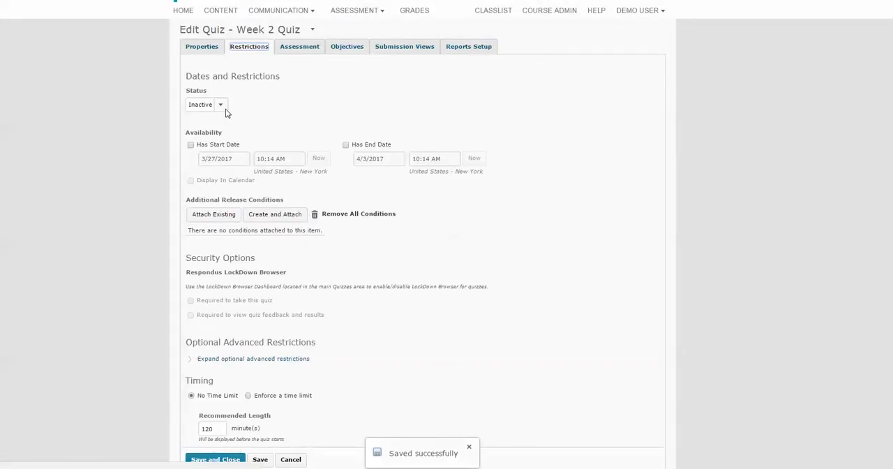
click(217, 107)
click(213, 116)
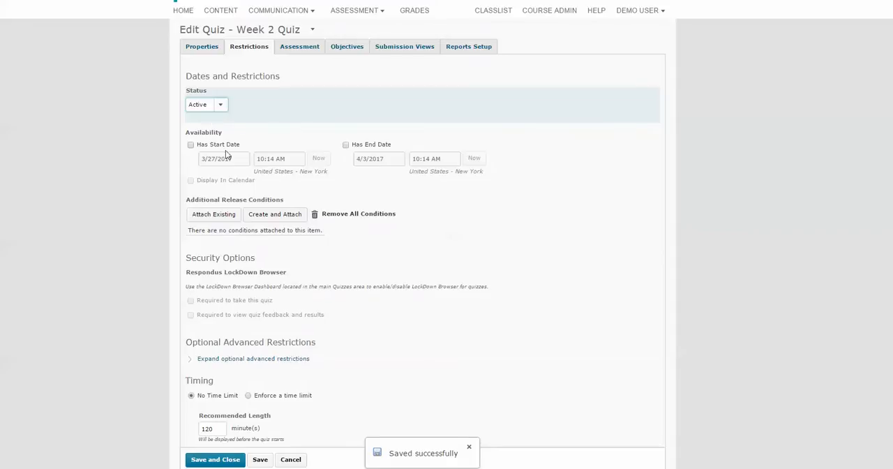
click(191, 145)
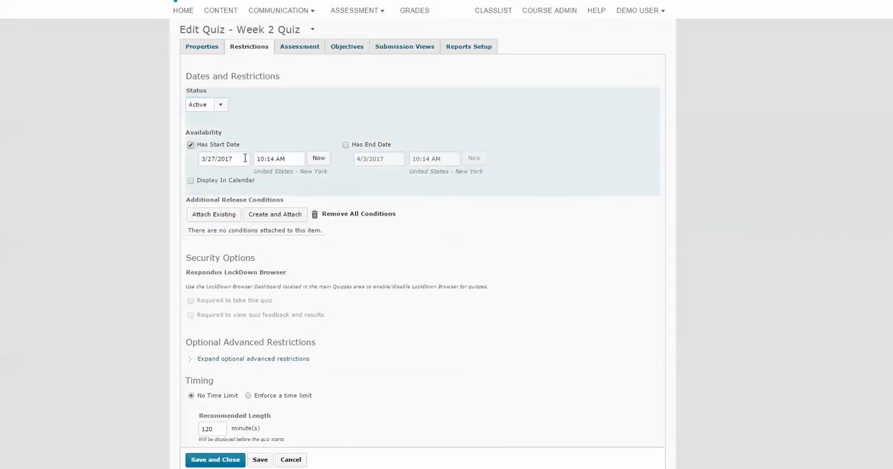
click(346, 145)
click(369, 158)
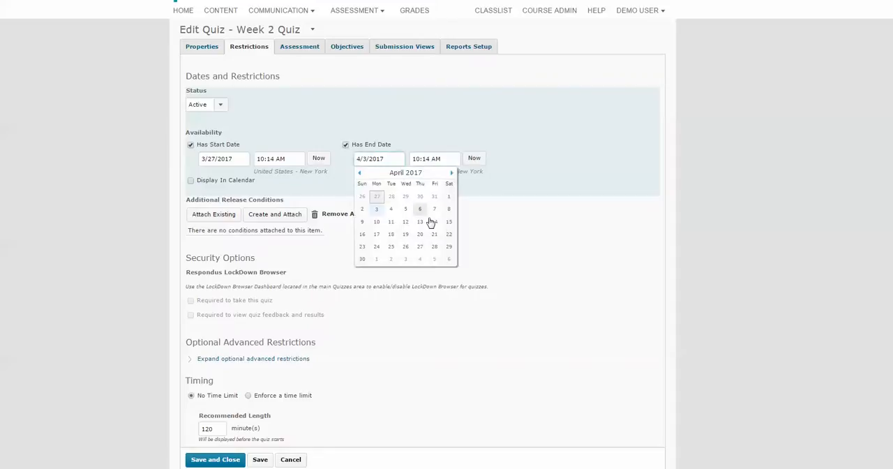
click(449, 235)
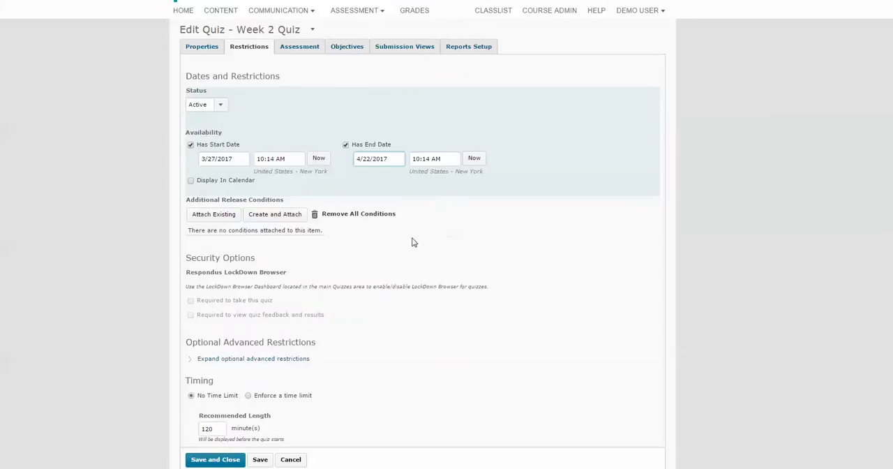
Step: Enforce a time limit of 90 minutes on the quiz and save the restrictions
scroll(412, 242, down, 3)
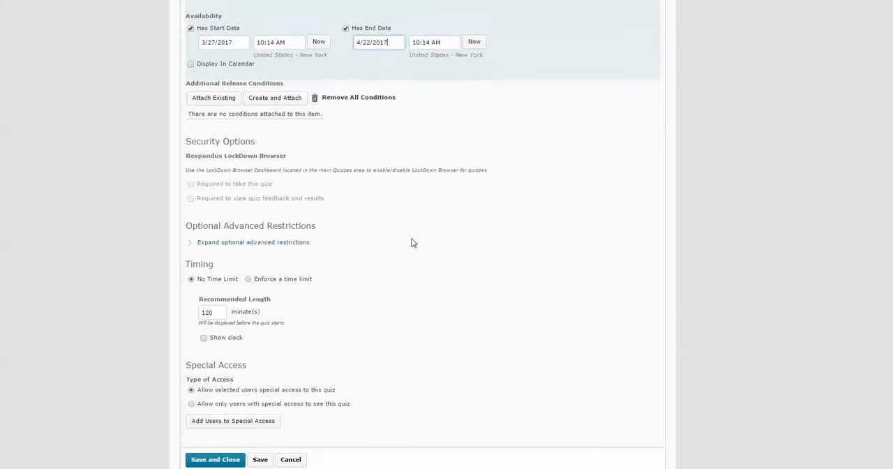
click(248, 271)
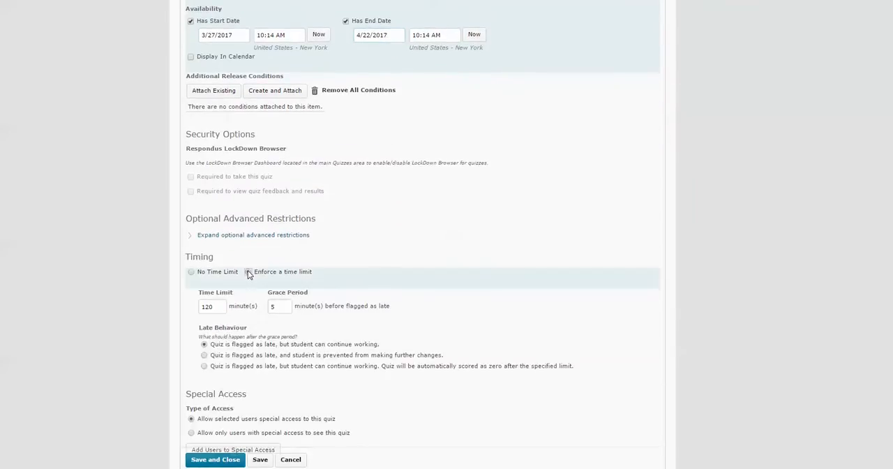
click(221, 307)
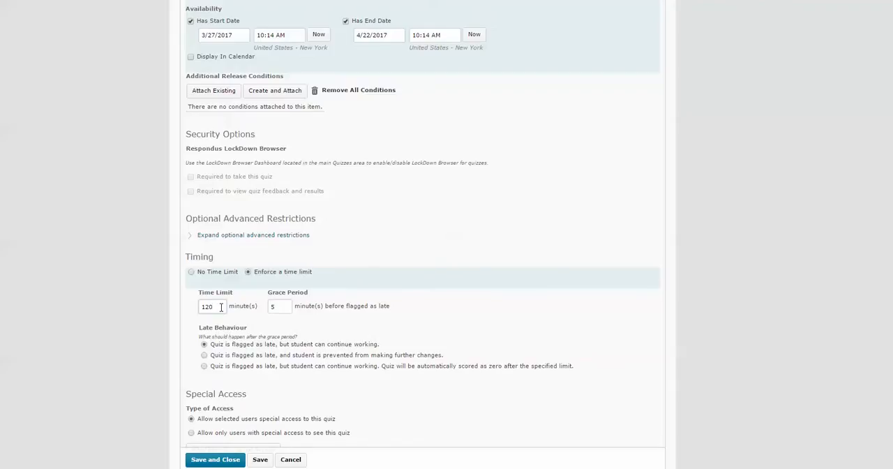
key(BackSpace)
key(BackSpace)
key(BackSpace)
scroll(369, 383, down, 1)
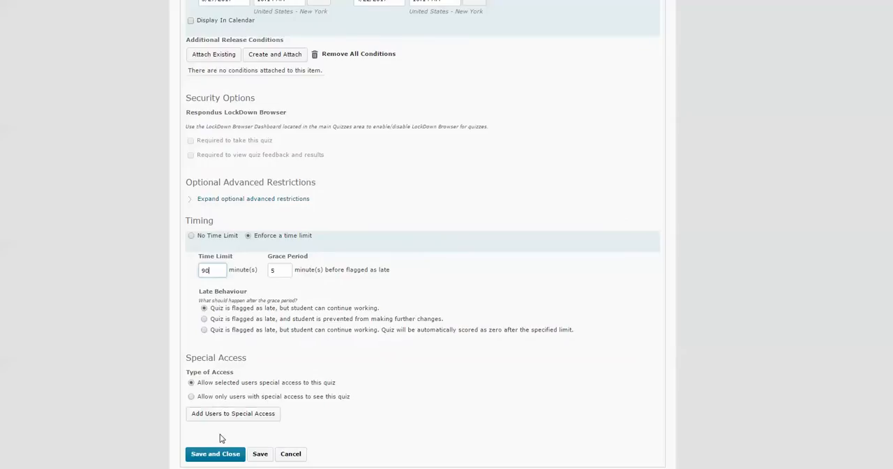
click(260, 454)
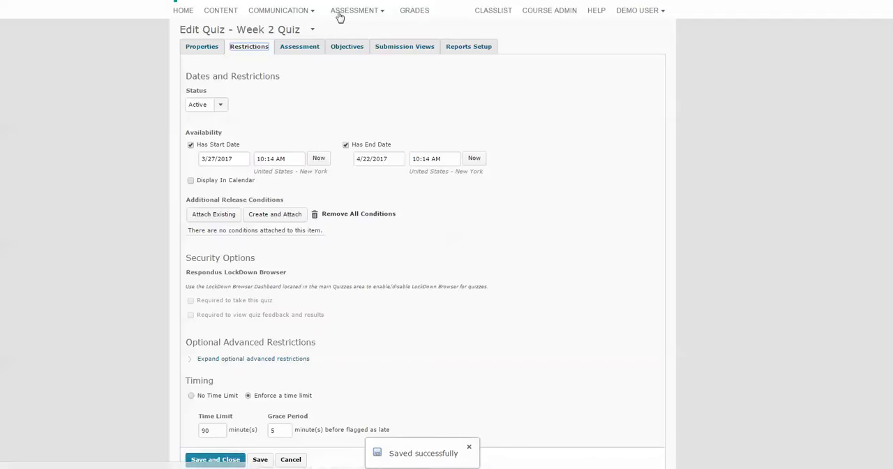
Step: Link the quiz to the Week 2 Quiz grade item and allow automatic export to grades
click(306, 46)
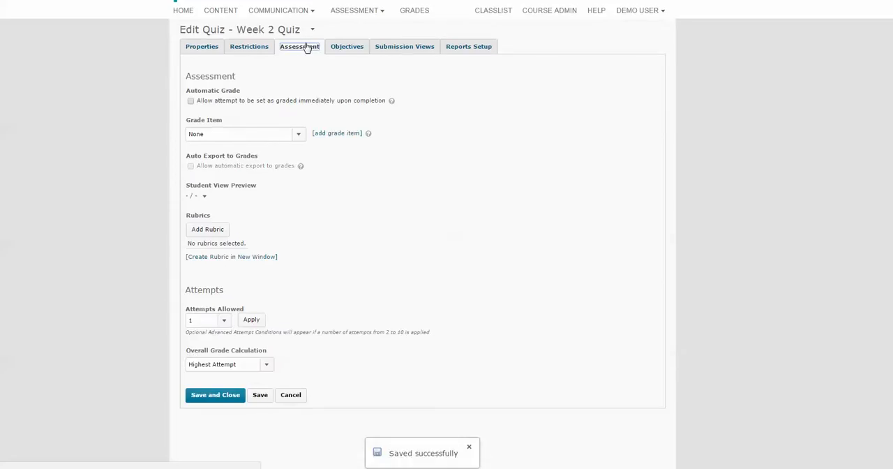
click(299, 134)
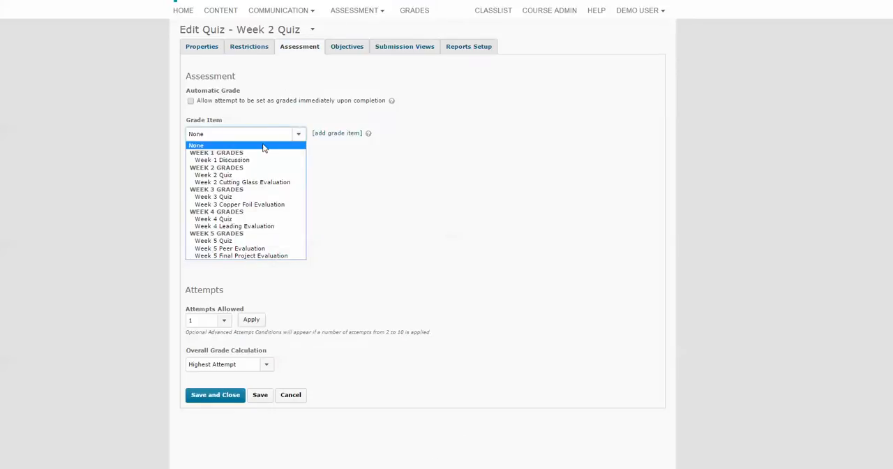
click(226, 174)
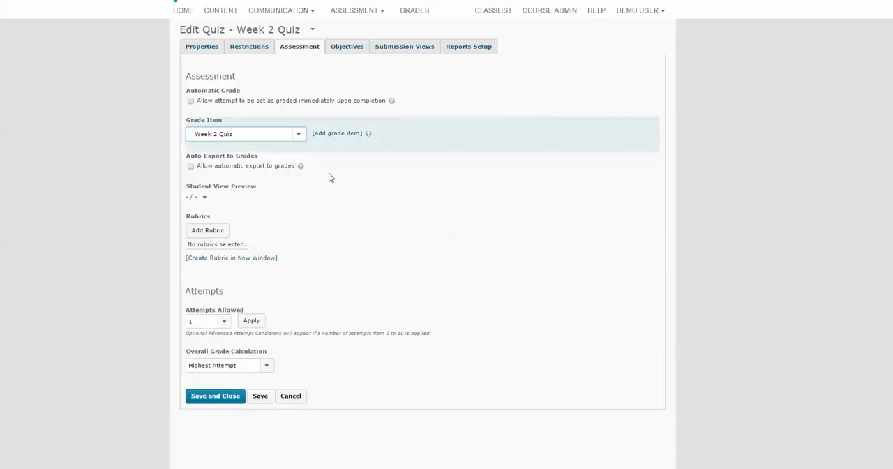
click(191, 167)
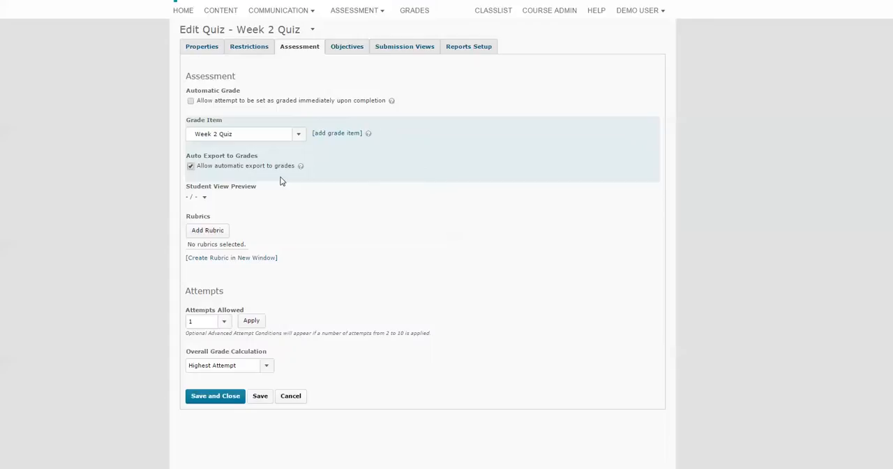
Step: Allow unlimited attempts, set the overall grade calculation to Average of all Attempts, and save the assessment settings
click(225, 325)
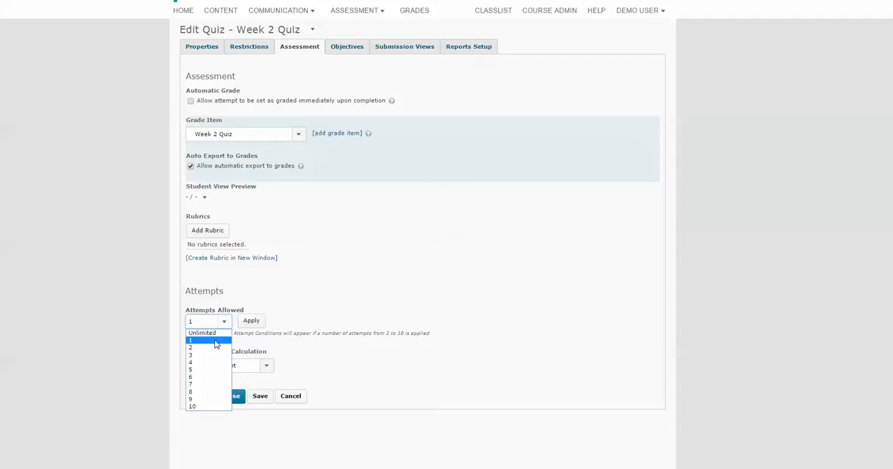
click(213, 333)
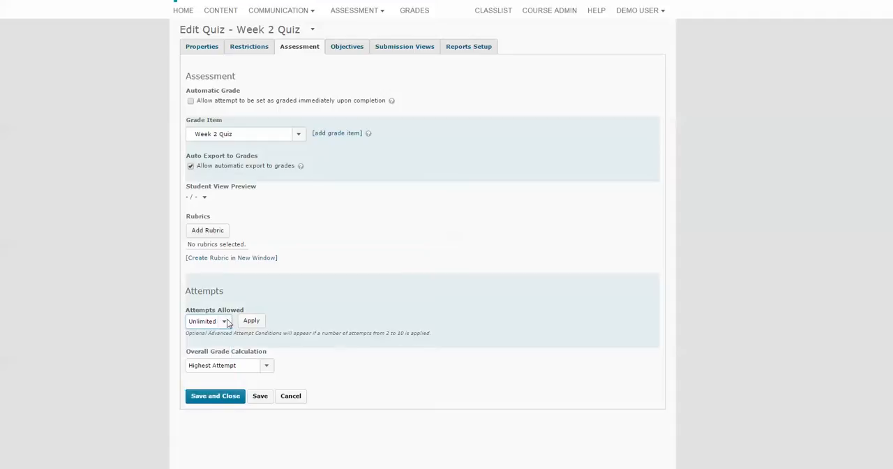
click(267, 367)
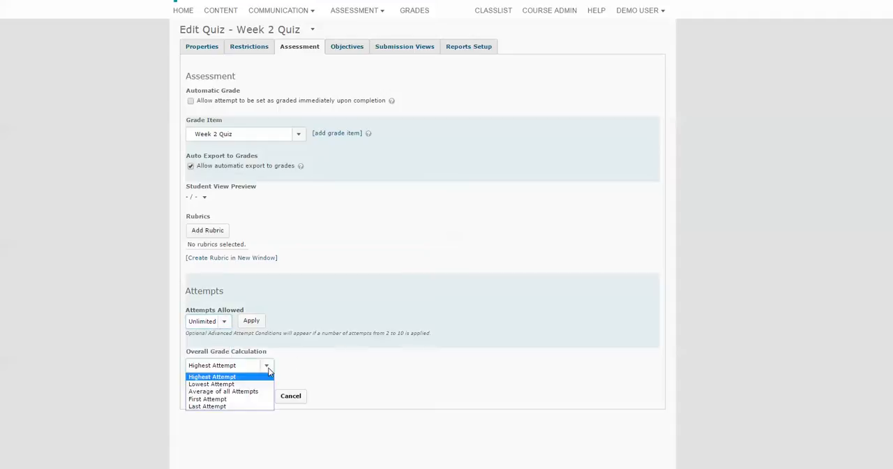
click(235, 392)
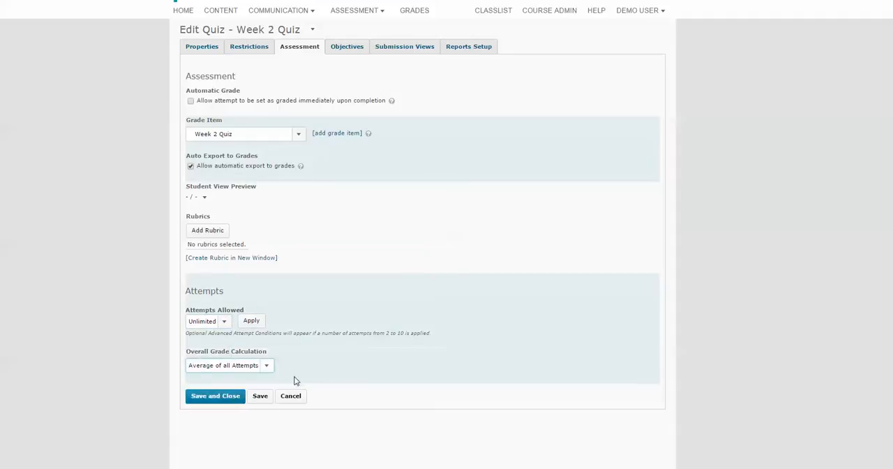
click(258, 399)
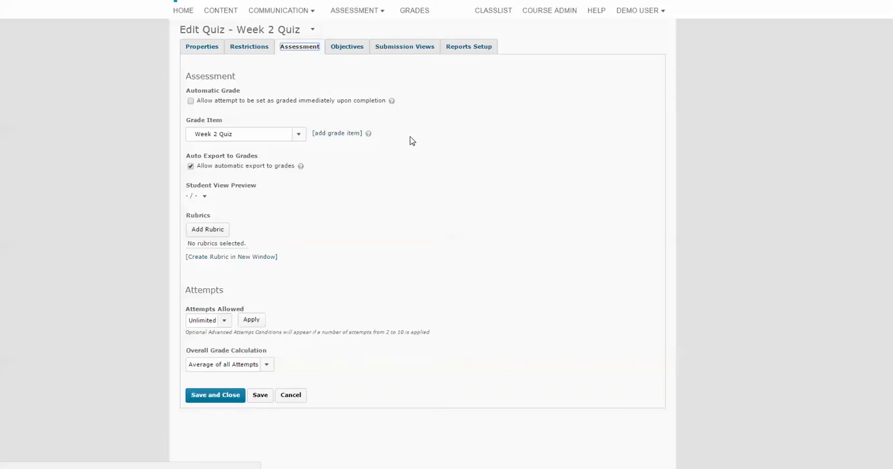
Step: Review the message, question, score and statistics options of the quiz's default submission view and save the view
click(401, 49)
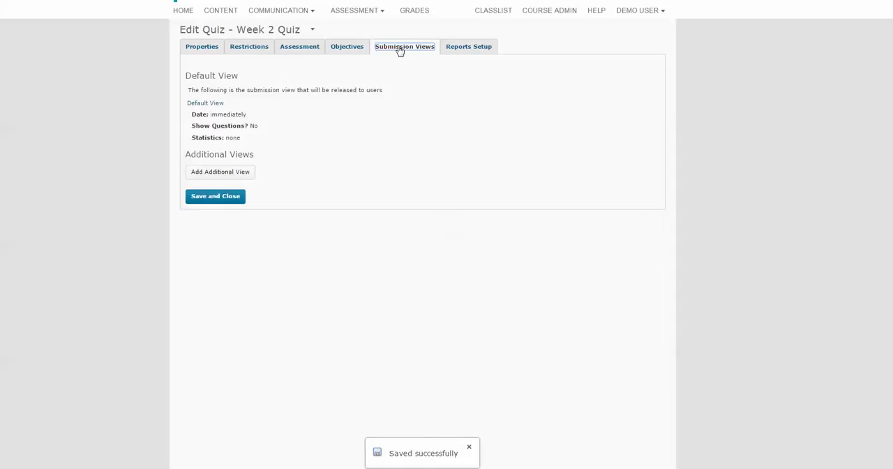
click(216, 105)
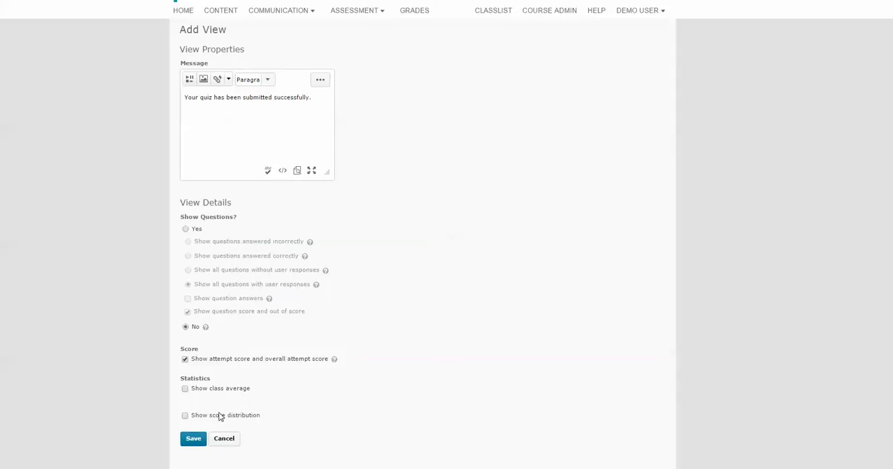
click(191, 439)
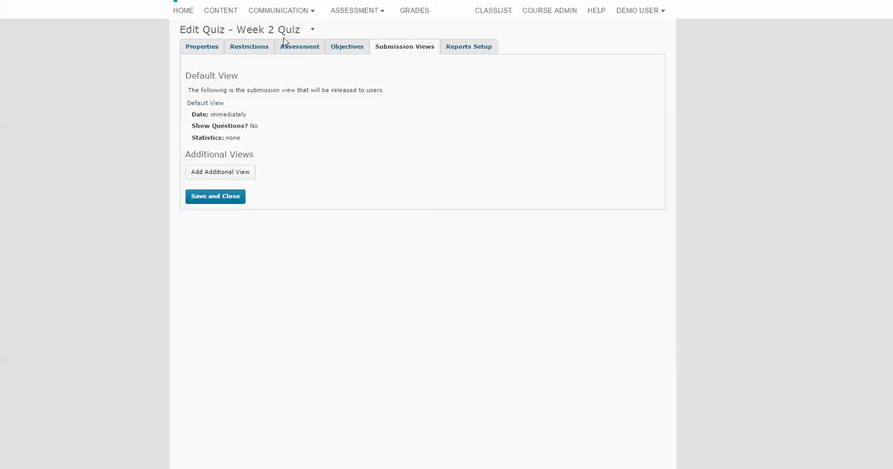
Step: Reopen Week 2 Quiz from the quiz list and open its questions for editing
click(381, 13)
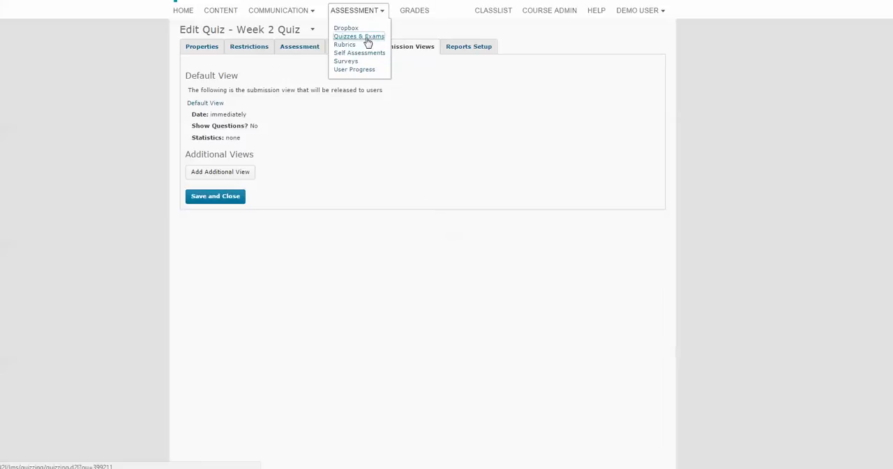
click(368, 37)
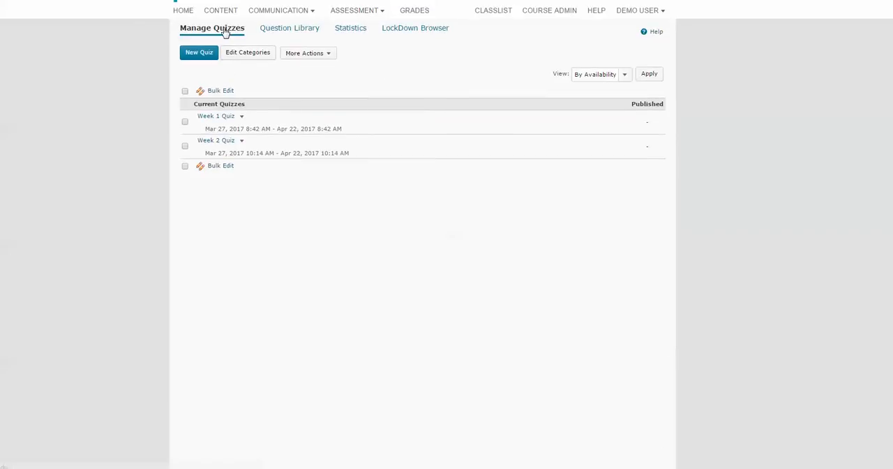
click(231, 143)
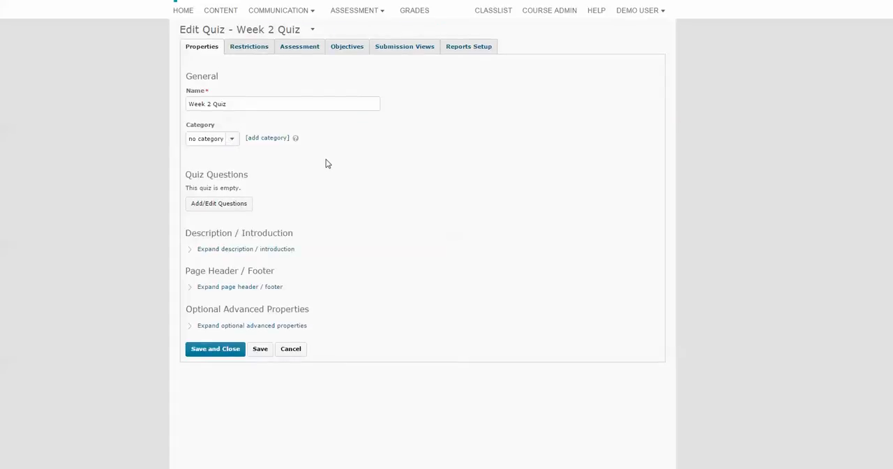
click(225, 208)
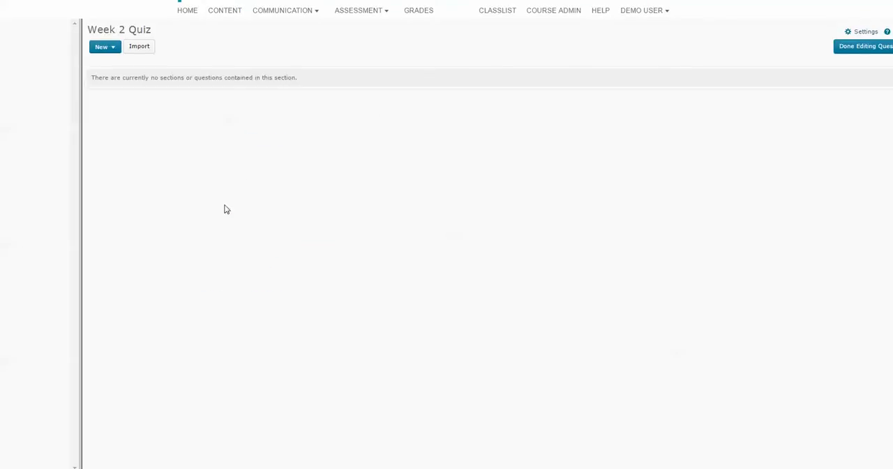
Step: Add a random section named "Week 2 Randomized Questions" to the quiz and save it
click(116, 48)
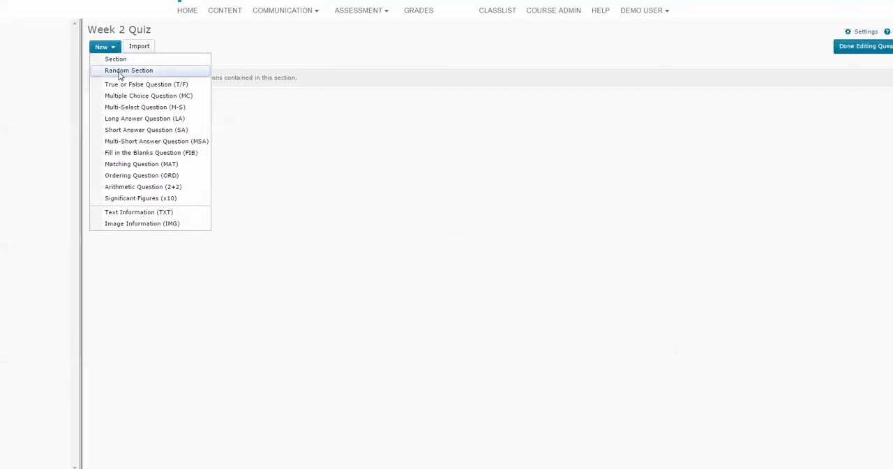
click(120, 70)
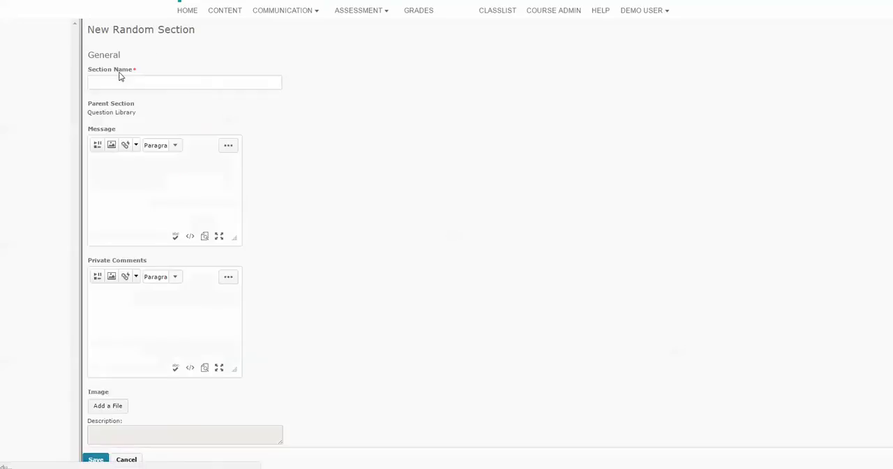
click(123, 83)
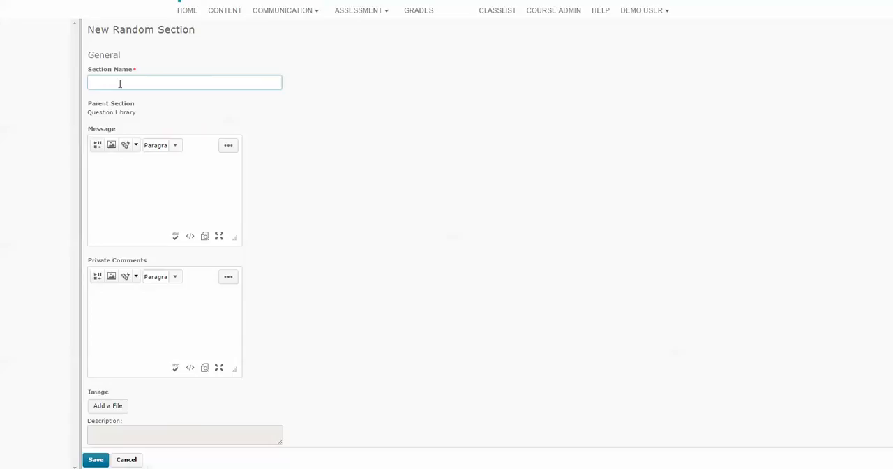
text(ek 2 Randomized Questions)
click(96, 461)
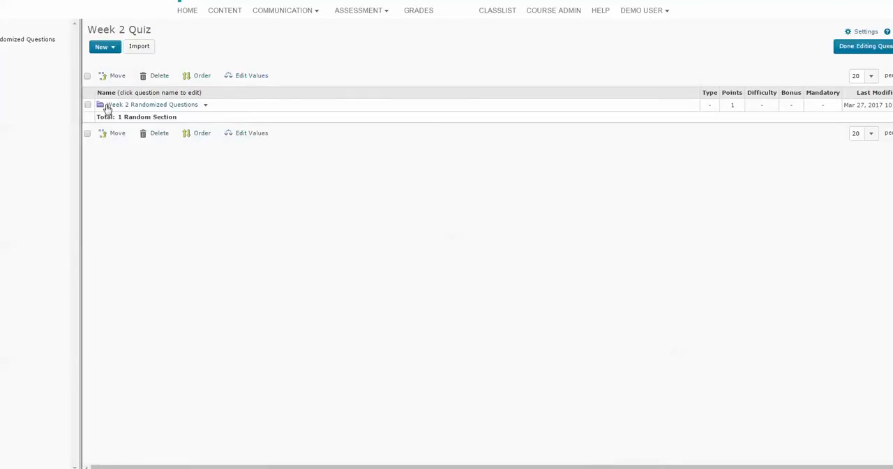
Step: Import all questions of the Question Library's Week 1 Quiz section into the Week 2 Randomized Questions section
click(107, 106)
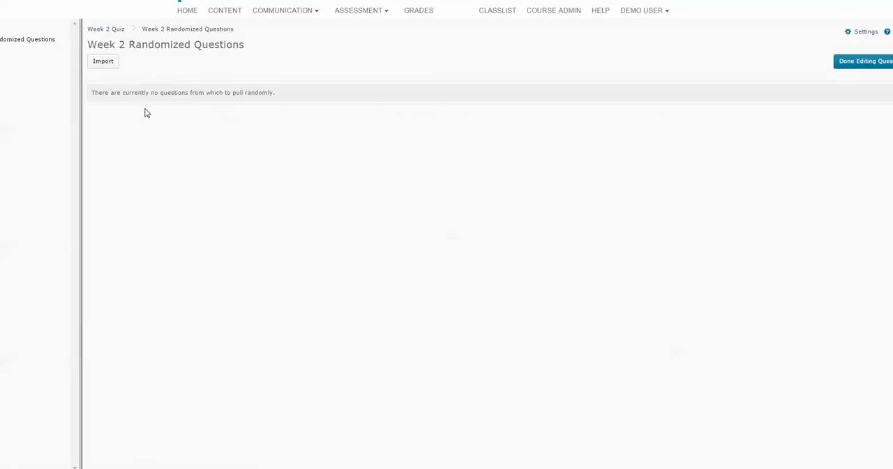
click(108, 65)
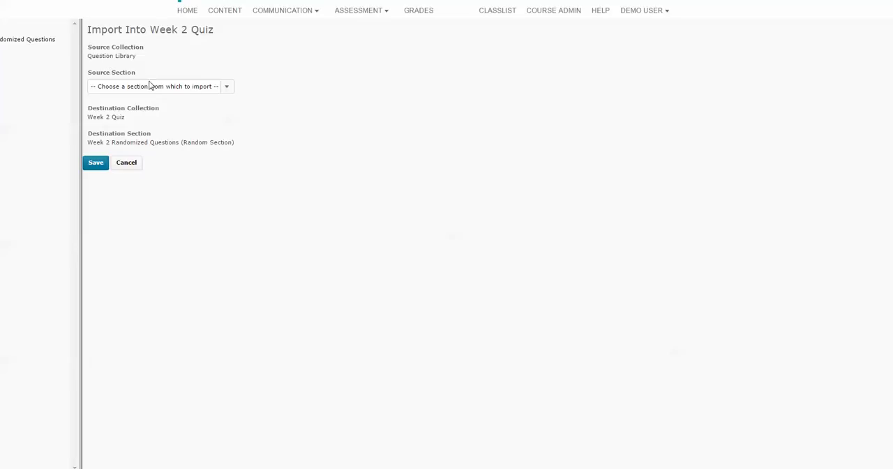
click(227, 87)
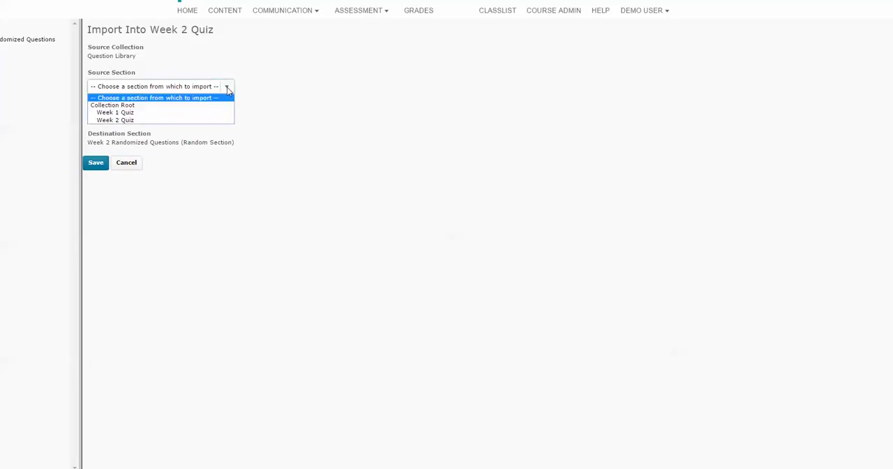
click(115, 112)
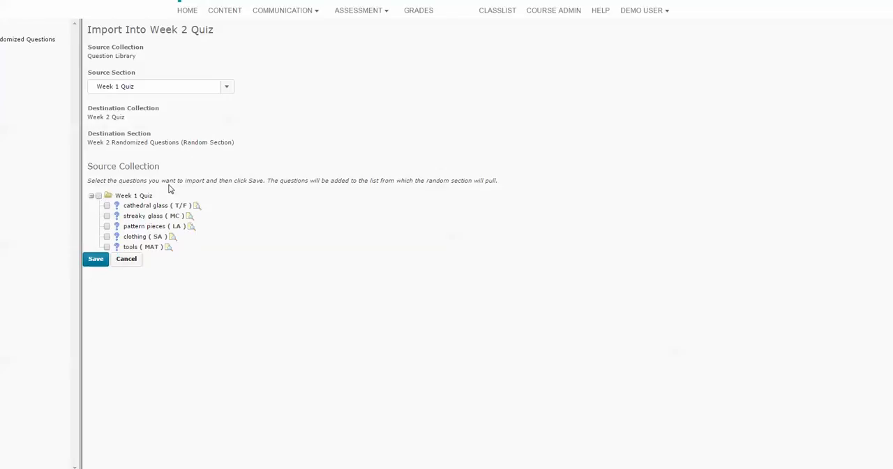
click(99, 196)
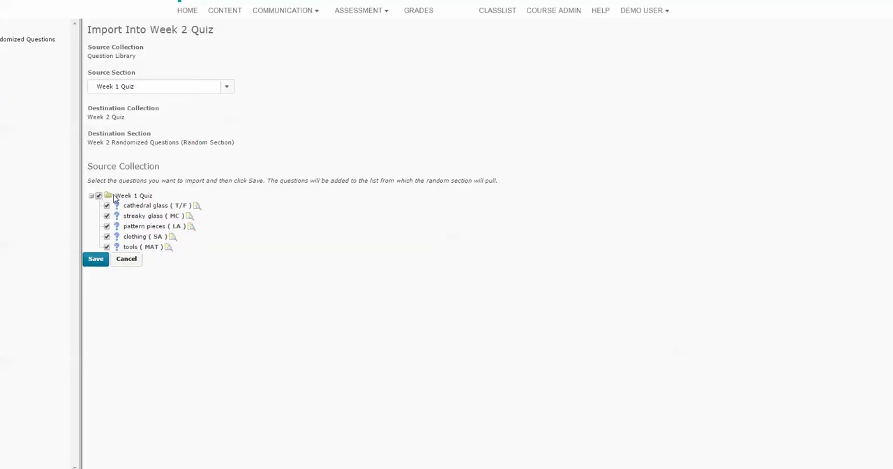
click(96, 259)
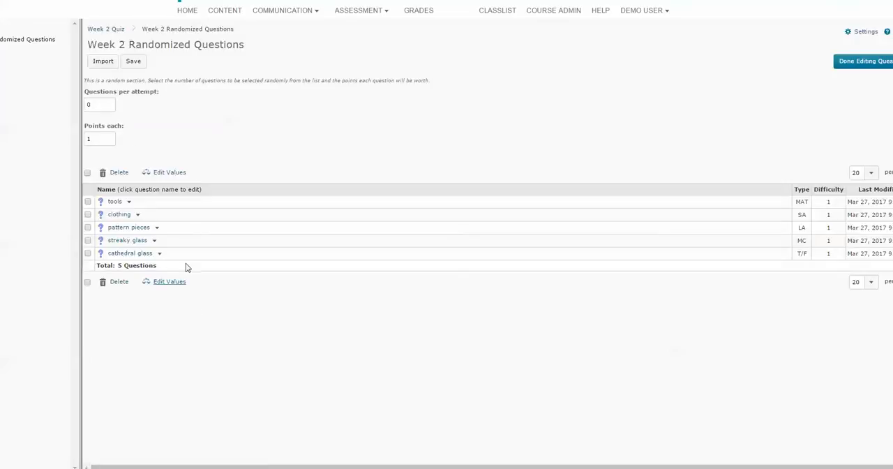
Step: Set the random section to 5 questions per attempt at 2 points each, save it, and finish editing the questions
click(103, 105)
key(BackSpace)
text(5)
click(98, 140)
key(BackSpace)
text(2)
click(133, 61)
click(862, 64)
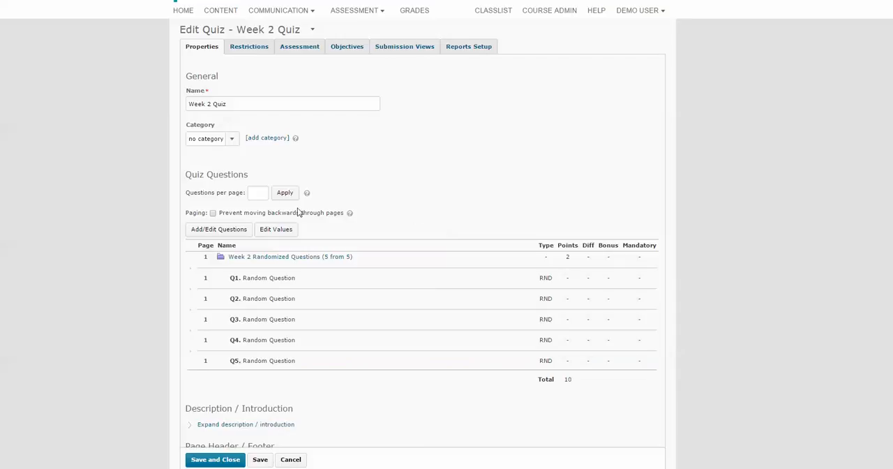
Step: Apply 5 questions per page to Week 2 Quiz, then save and close the quiz
click(260, 194)
scroll(646, 133, down, 2)
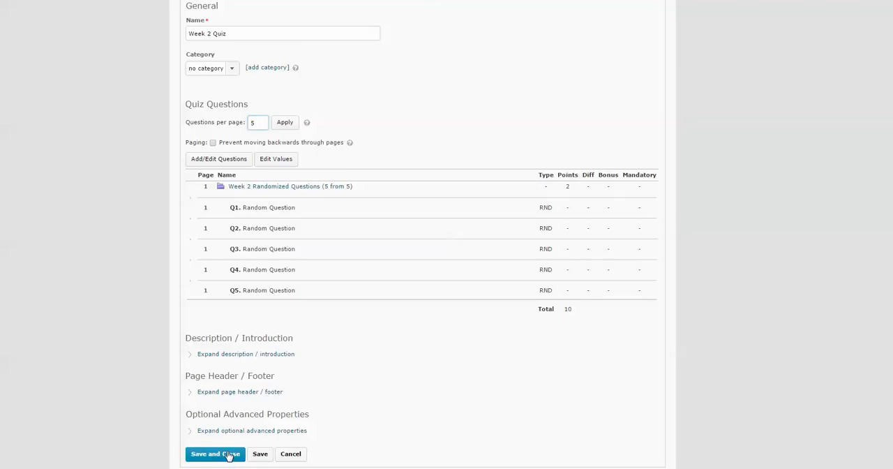
click(279, 123)
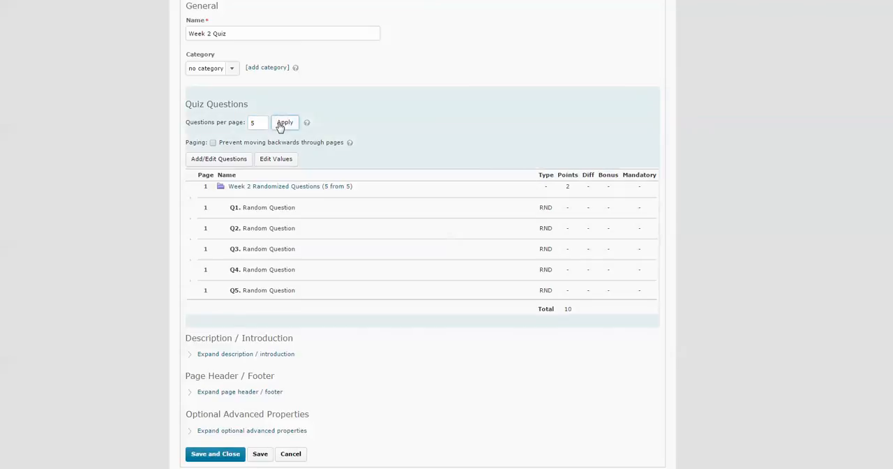
click(236, 455)
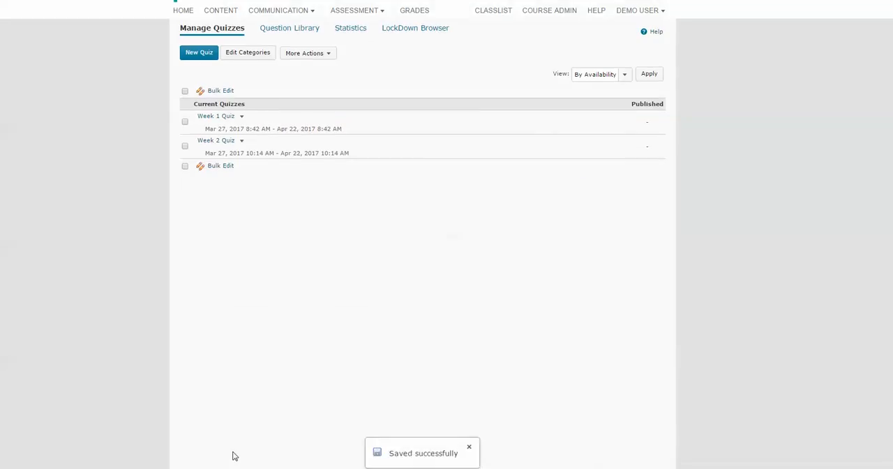